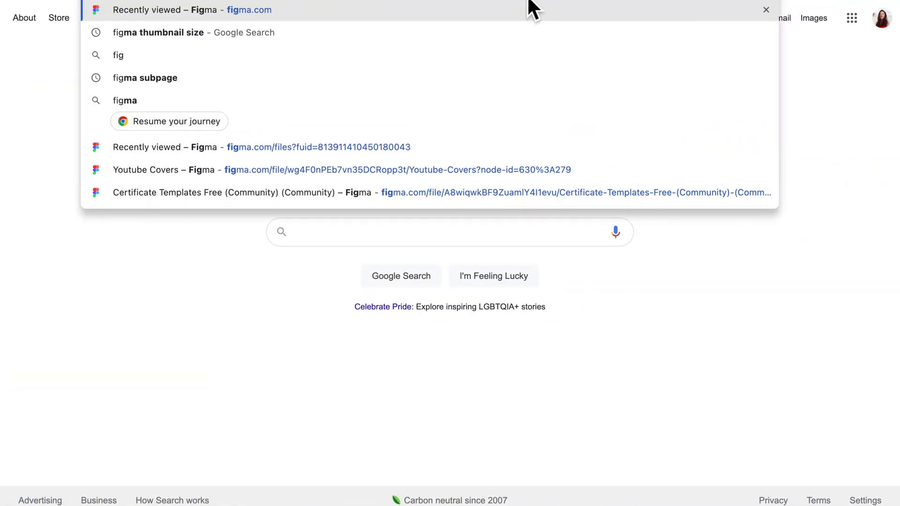
{"action": "type", "text": "figma.com"}
- Create a new blank Figma design file and name it Instagram UI Practice
{"action": "key", "text": "Return"}
{"action": "left_click", "coordinate": [264, 103]}
{"action": "left_click", "coordinate": [474, 17]}
{"action": "type", "text": "I"}
{"action": "type", "text": "tagram UI Practice"}
{"action": "key", "text": "Return"}
- Drop the Instagram screenshot onto the canvas and rename its layer Insta screenshot
{"action": "left_click_drag", "start_coordinate": [744, 179], "coordinate": [382, 214]}
{"action": "key", "text": "shift+1"}
{"action": "left_click_drag", "start_coordinate": [393, 232], "coordinate": [364, 282]}
{"action": "left_click", "coordinate": [465, 253]}
{"action": "double_click", "coordinate": [36, 64]}
{"action": "type", "text": "Inst"}
{"action": "key", "text": "Return"}
- Add an iPhone 11 Pro / X preset frame (375×812) to the canvas
{"action": "left_click", "coordinate": [672, 203]}
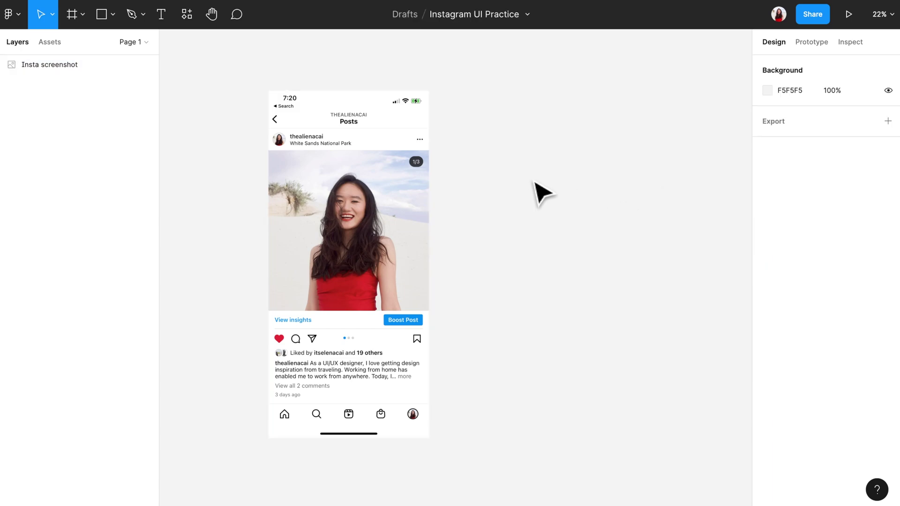
{"action": "left_click", "coordinate": [83, 18]}
{"action": "left_click", "coordinate": [136, 49]}
{"action": "left_click", "coordinate": [782, 185]}
{"action": "left_click", "coordinate": [556, 232]}
- Move the phone frame beside the screenshot and shrink the screenshot to roughly frame size
{"action": "left_click_drag", "start_coordinate": [456, 226], "coordinate": [490, 120]}
{"action": "left_click", "coordinate": [577, 241]}
{"action": "left_click", "coordinate": [324, 357]}
{"action": "left_click_drag", "start_coordinate": [270, 439], "coordinate": [387, 218]}
{"action": "left_click", "coordinate": [402, 264]}
{"action": "scroll", "coordinate": [415, 271], "scroll_direction": "up", "scroll_amount": 5}
- Nudge the frame slightly left and rename it Wireframe
{"action": "left_click_drag", "start_coordinate": [485, 120], "coordinate": [456, 120]}
{"action": "double_click", "coordinate": [452, 119]}
{"action": "type", "text": "Wireframe"}
{"action": "key", "text": "Return"}
- Draw a large grey placeholder rectangle for the post photo inside the Wireframe
{"action": "left_click", "coordinate": [107, 19]}
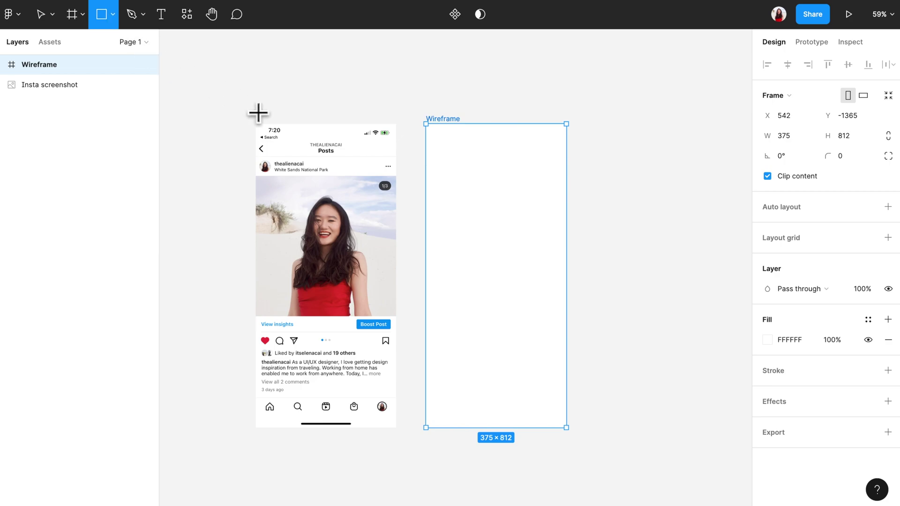
{"action": "left_click_drag", "start_coordinate": [426, 173], "coordinate": [568, 317]}
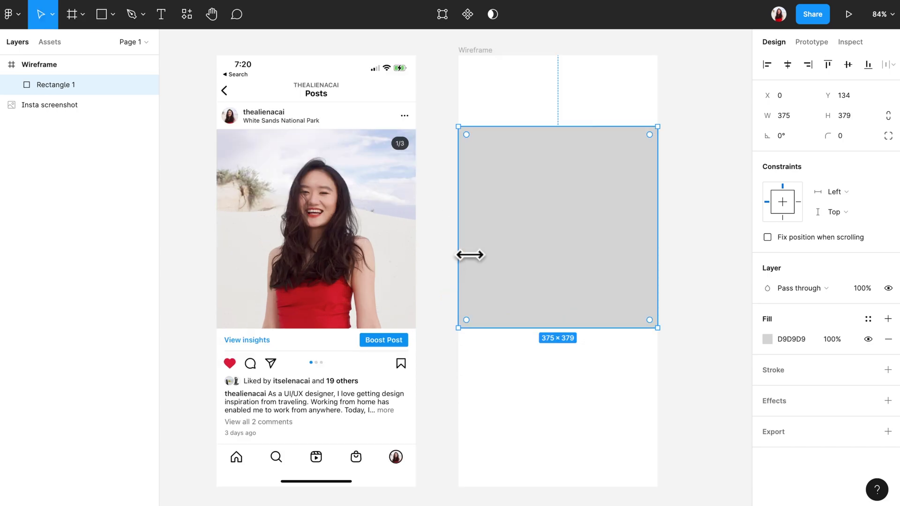
{"action": "left_click_drag", "start_coordinate": [459, 256], "coordinate": [472, 258]}
{"action": "left_click", "coordinate": [712, 256]}
- Draw a grey rectangle along the frame bottom for the navigation bar
{"action": "left_click", "coordinate": [102, 15]}
{"action": "mouse_move", "coordinate": [458, 444]}
{"action": "left_mouse_down"}
{"action": "mouse_move", "coordinate": [586, 480]}
{"action": "mouse_move", "coordinate": [659, 487]}
{"action": "left_mouse_up"}
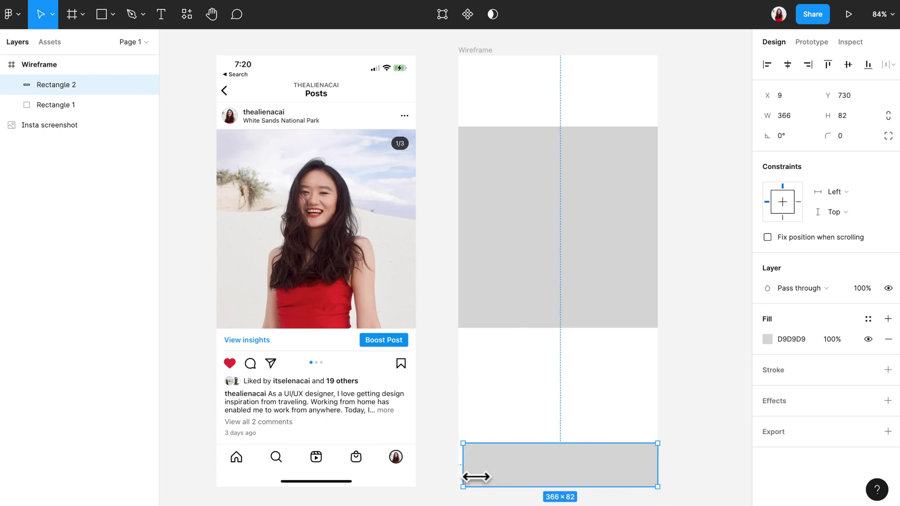
- Draw a thin divider rectangle below the photo and another small placeholder rectangle beside it
{"action": "left_click", "coordinate": [537, 416]}
{"action": "key", "text": "r"}
{"action": "left_click_drag", "start_coordinate": [465, 349], "coordinate": [658, 362]}
{"action": "key", "text": "v"}
{"action": "left_click", "coordinate": [633, 391]}
{"action": "key", "text": "r"}
{"action": "mouse_move", "coordinate": [596, 333]}
{"action": "left_mouse_down"}
{"action": "mouse_move", "coordinate": [641, 336]}
{"action": "mouse_move", "coordinate": [653, 348]}
{"action": "left_mouse_up"}
{"action": "key", "text": "v"}
- Draw a tiny icon square under the photo and paste copies lined up in a row
{"action": "key", "text": "r"}
{"action": "left_click_drag", "start_coordinate": [469, 356], "coordinate": [479, 366]}
{"action": "key", "text": "v"}
{"action": "left_click", "coordinate": [510, 380]}
{"action": "left_click", "coordinate": [471, 358]}
{"action": "right_click", "coordinate": [475, 359]}
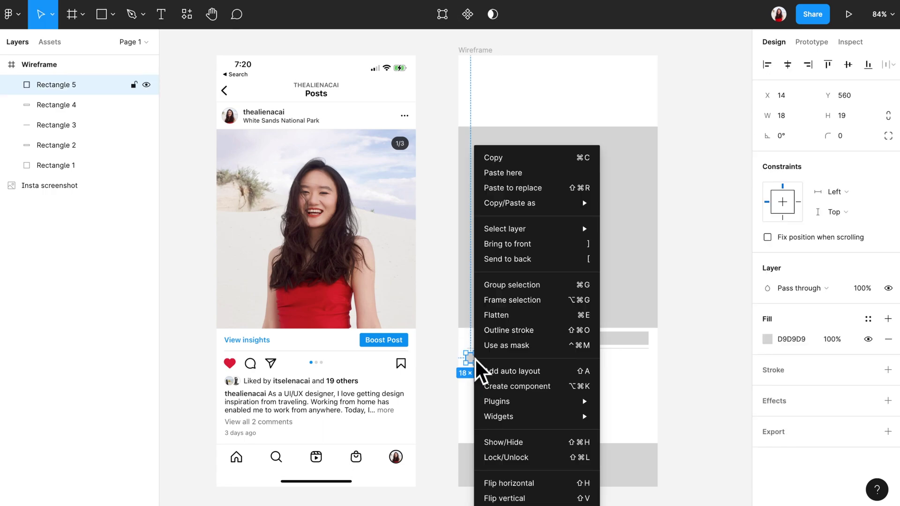
{"action": "left_click", "coordinate": [524, 166]}
{"action": "left_click", "coordinate": [500, 381]}
{"action": "right_click", "coordinate": [496, 360]}
{"action": "left_click", "coordinate": [530, 160]}
{"action": "mouse_move", "coordinate": [501, 385]}
{"action": "left_mouse_down"}
{"action": "mouse_move", "coordinate": [502, 376]}
{"action": "mouse_move", "coordinate": [543, 374]}
{"action": "left_mouse_up"}
{"action": "key", "text": "ctrl+v"}
- Draw a small square at the wireframe's top-left and round it into an avatar circle
{"action": "key", "text": "r"}
{"action": "mouse_move", "coordinate": [460, 108]}
{"action": "left_mouse_down"}
{"action": "mouse_move", "coordinate": [482, 129]}
{"action": "mouse_move", "coordinate": [473, 123]}
{"action": "mouse_move", "coordinate": [486, 117]}
{"action": "mouse_move", "coordinate": [450, 116]}
{"action": "left_mouse_up"}
{"action": "scroll", "coordinate": [478, 133], "scroll_direction": "up", "scroll_amount": 5}
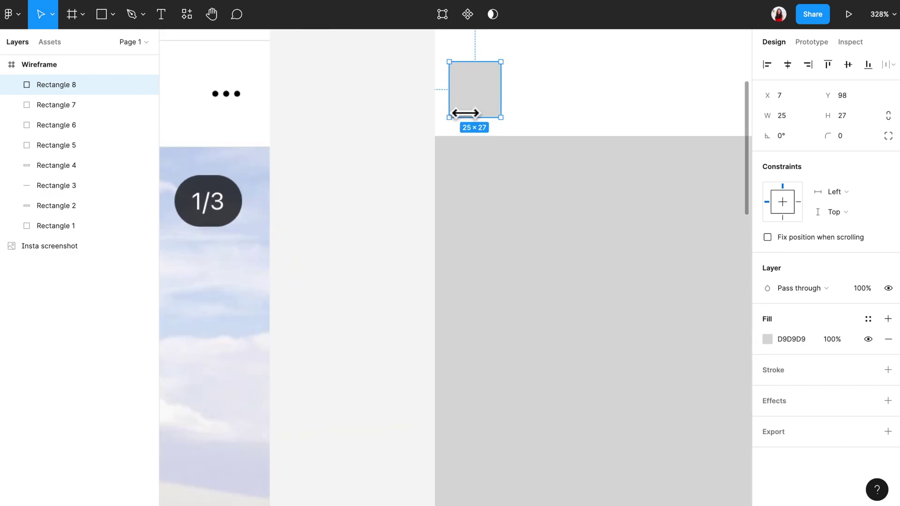
{"action": "mouse_move", "coordinate": [836, 142]}
{"action": "left_mouse_down"}
{"action": "mouse_move", "coordinate": [65, 148]}
{"action": "mouse_move", "coordinate": [834, 148]}
{"action": "left_mouse_up"}
{"action": "left_click_drag", "start_coordinate": [494, 76], "coordinate": [494, 80]}
{"action": "left_click", "coordinate": [427, 108]}
{"action": "key", "text": "shift+1"}
{"action": "scroll", "coordinate": [429, 105], "scroll_direction": "up", "scroll_amount": 2}
{"action": "scroll", "coordinate": [429, 106], "scroll_direction": "down", "scroll_amount": 4}
- Draw thin line rectangles across the wireframe top and inside the action area
{"action": "key", "text": "r"}
{"action": "mouse_move", "coordinate": [436, 105]}
{"action": "left_mouse_down"}
{"action": "mouse_move", "coordinate": [626, 107]}
{"action": "mouse_move", "coordinate": [620, 126]}
{"action": "left_mouse_up"}
{"action": "key", "text": "Escape"}
{"action": "key", "text": "r"}
{"action": "key", "text": "Escape"}
{"action": "key", "text": "r"}
{"action": "key", "text": "Escape"}
{"action": "left_click_drag", "start_coordinate": [519, 360], "coordinate": [583, 362]}
{"action": "scroll", "coordinate": [542, 366], "scroll_direction": "up", "scroll_amount": 4}
- Place a small placeholder square in the wireframe and paste a copy of it
{"action": "key", "text": "r"}
{"action": "scroll", "coordinate": [633, 365], "scroll_direction": "down", "scroll_amount": 3}
{"action": "scroll", "coordinate": [591, 337], "scroll_direction": "up", "scroll_amount": 4}
{"action": "key", "text": "r"}
{"action": "left_click_drag", "start_coordinate": [576, 326], "coordinate": [589, 340]}
{"action": "scroll", "coordinate": [605, 338], "scroll_direction": "up", "scroll_amount": 4}
{"action": "key", "text": "ctrl+c"}
{"action": "key", "text": "ctrl+v"}
{"action": "key", "text": "Escape"}
{"action": "scroll", "coordinate": [634, 352], "scroll_direction": "down", "scroll_amount": 5}
{"action": "scroll", "coordinate": [583, 106], "scroll_direction": "up", "scroll_amount": 5}
- Draw a small square at the top of the wireframe
{"action": "key", "text": "r"}
{"action": "left_click_drag", "start_coordinate": [542, 106], "coordinate": [555, 120]}
{"action": "scroll", "coordinate": [592, 127], "scroll_direction": "down", "scroll_amount": 6}
{"action": "scroll", "coordinate": [599, 343], "scroll_direction": "up", "scroll_amount": 1}
{"action": "key", "text": "r"}
- Draw a bottom-bar square filled BAA8A8 warm grey and paste copies into a row
{"action": "left_click_drag", "start_coordinate": [531, 342], "coordinate": [546, 360]}
{"action": "left_click", "coordinate": [768, 339]}
{"action": "left_click_drag", "start_coordinate": [621, 238], "coordinate": [616, 242]}
{"action": "key", "text": "ctrl+c"}
{"action": "left_click", "coordinate": [538, 352]}
{"action": "key", "text": "ctrl+v"}
{"action": "left_click_drag", "start_coordinate": [539, 350], "coordinate": [655, 350]}
{"action": "key", "text": "ctrl+v"}
{"action": "key", "text": "ctrl+v"}
{"action": "key", "text": "ctrl+v"}
{"action": "left_click", "coordinate": [598, 412]}
{"action": "left_click", "coordinate": [679, 422]}
- Draw a darker grey badge rectangle at the image's top-right
{"action": "key", "text": "r"}
{"action": "scroll", "coordinate": [647, 176], "scroll_direction": "up", "scroll_amount": 5}
{"action": "left_click_drag", "start_coordinate": [622, 161], "coordinate": [660, 180]}
{"action": "left_click", "coordinate": [767, 340]}
{"action": "left_click", "coordinate": [610, 261]}
{"action": "left_click", "coordinate": [703, 203]}
{"action": "scroll", "coordinate": [703, 203], "scroll_direction": "down", "scroll_amount": 5}
{"action": "scroll", "coordinate": [415, 145], "scroll_direction": "up", "scroll_amount": 5}
{"action": "scroll", "coordinate": [510, 153], "scroll_direction": "right", "scroll_amount": 8}
{"action": "scroll", "coordinate": [510, 153], "scroll_direction": "down", "scroll_amount": 4}
{"action": "scroll", "coordinate": [510, 152], "scroll_direction": "down", "scroll_amount": 2}
- Add a THEALIENACAI text heading in the wireframe header set to Medium weight
{"action": "left_click", "coordinate": [162, 14]}
{"action": "left_click", "coordinate": [530, 151]}
{"action": "key", "text": "Escape"}
{"action": "scroll", "coordinate": [629, 101], "scroll_direction": "left", "scroll_amount": 2}
{"action": "scroll", "coordinate": [631, 103], "scroll_direction": "left", "scroll_amount": 2}
{"action": "left_click", "coordinate": [777, 359]}
{"action": "left_click", "coordinate": [787, 374]}
{"action": "left_click", "coordinate": [665, 117]}
- Duplicate the heading as Posts, make it Bold size 14, and centre it beneath
{"action": "left_click", "coordinate": [642, 141]}
{"action": "key", "text": "ctrl+v"}
{"action": "left_click_drag", "start_coordinate": [646, 146], "coordinate": [646, 163]}
{"action": "double_click", "coordinate": [637, 149]}
{"action": "type", "text": "Pos"}
{"action": "left_click", "coordinate": [777, 361]}
{"action": "left_click", "coordinate": [778, 388]}
{"action": "type", "text": "14"}
{"action": "key", "text": "Return"}
{"action": "left_click_drag", "start_coordinate": [606, 150], "coordinate": [637, 161]}
- Duplicate the heading as a Semi Bold username beside the avatar circle
{"action": "key", "text": "Escape"}
{"action": "scroll", "coordinate": [703, 157], "scroll_direction": "left", "scroll_amount": 3}
{"action": "scroll", "coordinate": [708, 161], "scroll_direction": "up", "scroll_amount": 1}
{"action": "left_click", "coordinate": [693, 144]}
{"action": "key", "text": "ctrl+d"}
{"action": "mouse_move", "coordinate": [693, 148]}
{"action": "left_mouse_down"}
{"action": "mouse_move", "coordinate": [590, 185]}
{"action": "mouse_move", "coordinate": [601, 193]}
{"action": "left_mouse_up"}
{"action": "type", "text": "acai"}
{"action": "left_click", "coordinate": [778, 359]}
{"action": "left_click", "coordinate": [816, 374]}
- Retype a copy as the location line in Regular weight
{"action": "double_click", "coordinate": [598, 193]}
{"action": "type", "text": "White Snands National Park"}
{"action": "key", "text": "ctrl+a"}
{"action": "left_click", "coordinate": [778, 359]}
{"action": "left_click", "coordinate": [797, 374]}
- Place duplicated text copies for the 1/3 badge, View insights and Boost Post labels
{"action": "left_click", "coordinate": [742, 218]}
{"action": "key", "text": "ctrl+d"}
{"action": "left_click_drag", "start_coordinate": [633, 193], "coordinate": [647, 255]}
{"action": "type", "text": "1/3"}
{"action": "scroll", "coordinate": [492, 282], "scroll_direction": "down", "scroll_amount": 4}
{"action": "scroll", "coordinate": [492, 281], "scroll_direction": "down", "scroll_amount": 5}
{"action": "key", "text": "ctrl+d"}
{"action": "type", "text": "View insights"}
{"action": "key", "text": "ctrl+d"}
{"action": "left_click_drag", "start_coordinate": [605, 318], "coordinate": [675, 315]}
{"action": "scroll", "coordinate": [562, 281], "scroll_direction": "down", "scroll_amount": 3}
{"action": "key", "text": "ctrl+d"}
{"action": "left_click_drag", "start_coordinate": [555, 257], "coordinate": [563, 314]}
{"action": "type", "text": "Liked by itselenacai and 19 others"}
{"action": "double_click", "coordinate": [612, 314]}
{"action": "key", "text": "ctrl+b"}
{"action": "double_click", "coordinate": [686, 313]}
{"action": "key", "text": "ctrl+b"}
{"action": "key", "text": "Escape"}
- Add the caption text below and narrow its box so it wraps to three lines
{"action": "key", "text": "ctrl+d"}
{"action": "left_click_drag", "start_coordinate": [583, 335], "coordinate": [555, 336]}
{"action": "type", "text": "thealienacai"}
{"action": "key", "text": "Escape"}
{"action": "type", "text": "As a UI/UX designer, I love getting desi"}
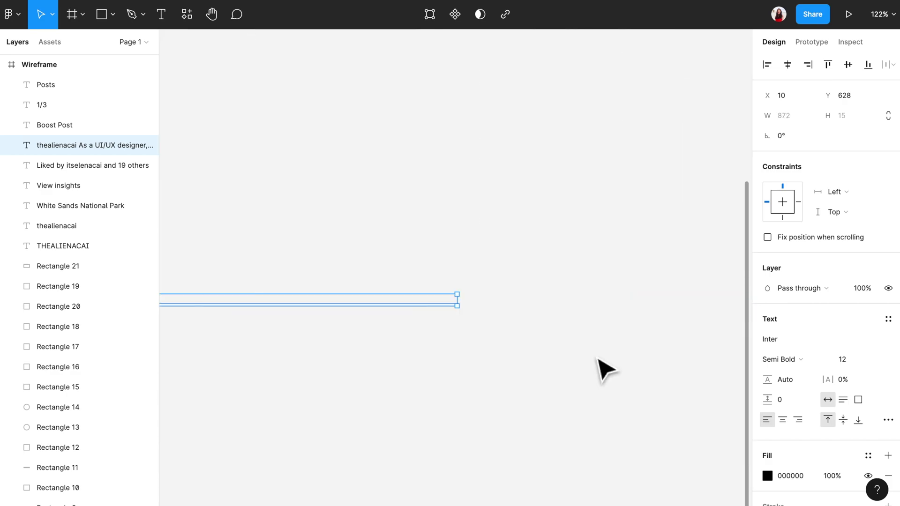
{"action": "left_click_drag", "start_coordinate": [457, 337], "coordinate": [211, 337]}
{"action": "scroll", "coordinate": [493, 281], "scroll_direction": "up", "scroll_amount": 5}
{"action": "scroll", "coordinate": [597, 352], "scroll_direction": "down", "scroll_amount": 3}
{"action": "left_click", "coordinate": [593, 334]}
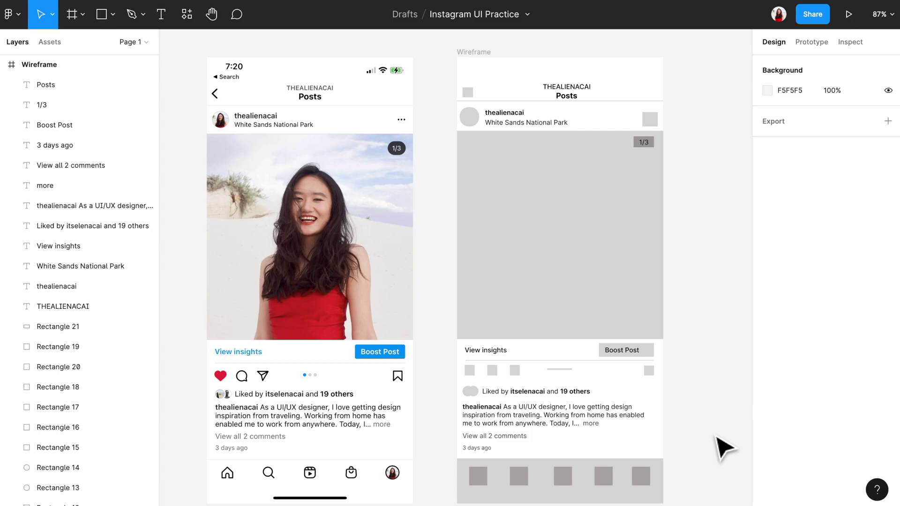
- Pen a left-pointing back chevron in the top-left square and delete the placeholder square behind it
{"action": "left_click", "coordinate": [141, 18]}
{"action": "scroll", "coordinate": [485, 102], "scroll_direction": "up", "scroll_amount": 5}
{"action": "scroll", "coordinate": [486, 102], "scroll_direction": "up", "scroll_amount": 5}
{"action": "left_click", "coordinate": [473, 76]}
{"action": "left_click", "coordinate": [440, 107]}
{"action": "left_click", "coordinate": [472, 138]}
{"action": "key", "text": "Return"}
{"action": "left_click", "coordinate": [498, 138]}
{"action": "key", "text": "Delete"}
{"action": "key", "text": "shift+1"}
{"action": "scroll", "coordinate": [501, 141], "scroll_direction": "down", "scroll_amount": 3}
{"action": "scroll", "coordinate": [459, 431], "scroll_direction": "up", "scroll_amount": 5}
- Pen a closed house outline with roof peak, walls and doorway over the first bottom-bar square
{"action": "key", "text": "p"}
{"action": "left_click", "coordinate": [516, 333]}
{"action": "left_click", "coordinate": [483, 360]}
{"action": "left_click", "coordinate": [493, 384]}
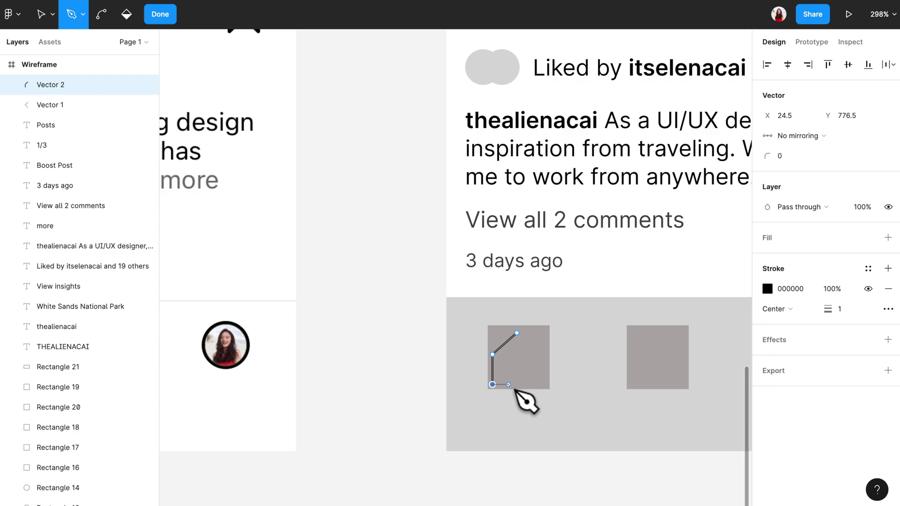
{"action": "left_click", "coordinate": [508, 384]}
{"action": "left_click", "coordinate": [509, 366]}
{"action": "left_click", "coordinate": [522, 366]}
{"action": "left_click", "coordinate": [522, 385]}
{"action": "left_click", "coordinate": [535, 357]}
{"action": "left_click", "coordinate": [518, 335]}
{"action": "key", "text": "Return"}
{"action": "scroll", "coordinate": [521, 352], "scroll_direction": "up", "scroll_amount": 3}
- Pen a short diagonal magnifier handle and draw an ellipse above it in the search square
{"action": "key", "text": "p"}
{"action": "left_click", "coordinate": [520, 330]}
{"action": "left_click", "coordinate": [516, 354]}
{"action": "left_click", "coordinate": [533, 375]}
{"action": "key", "text": "Return"}
{"action": "left_click", "coordinate": [104, 14]}
{"action": "left_click", "coordinate": [113, 14]}
{"action": "left_click", "coordinate": [113, 86]}
{"action": "left_click_drag", "start_coordinate": [511, 342], "coordinate": [531, 358]}
{"action": "key", "text": "v"}
- Remove the ellipse's grey fill, give it a black outline, and delete the placeholder square behind it
{"action": "left_click", "coordinate": [888, 339]}
{"action": "left_click", "coordinate": [888, 349]}
{"action": "left_click", "coordinate": [541, 377]}
{"action": "key", "text": "Delete"}
{"action": "scroll", "coordinate": [558, 383], "scroll_direction": "down", "scroll_amount": 5}
{"action": "scroll", "coordinate": [557, 383], "scroll_direction": "up", "scroll_amount": 3}
{"action": "scroll", "coordinate": [553, 383], "scroll_direction": "up", "scroll_amount": 2}
{"action": "scroll", "coordinate": [554, 383], "scroll_direction": "up", "scroll_amount": 3}
- Select handle and circle together, enlarge the magnifier icon, and adjust the bottom bar's height
{"action": "left_click", "coordinate": [531, 367]}
{"action": "left_click", "coordinate": [513, 343], "text": "shift"}
{"action": "left_click_drag", "start_coordinate": [536, 374], "coordinate": [558, 400]}
{"action": "scroll", "coordinate": [561, 385], "scroll_direction": "down", "scroll_amount": 3}
{"action": "left_click_drag", "start_coordinate": [586, 408], "coordinate": [585, 425]}
{"action": "scroll", "coordinate": [586, 368], "scroll_direction": "up", "scroll_amount": 3}
{"action": "left_click", "coordinate": [570, 366]}
{"action": "left_click", "coordinate": [561, 447]}
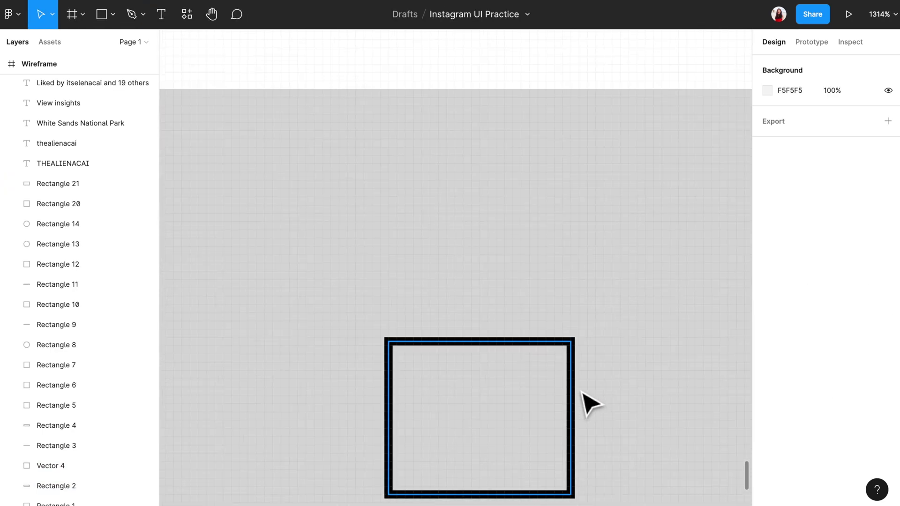
- Pen a curved handle arc starting on the square's top edge to form a shopping-bag icon
{"action": "key", "text": "p"}
{"action": "left_click", "coordinate": [447, 343]}
{"action": "mouse_move", "coordinate": [476, 293]}
{"action": "left_mouse_down"}
{"action": "mouse_move", "coordinate": [500, 294]}
{"action": "mouse_move", "coordinate": [522, 310]}
{"action": "left_mouse_up"}
{"action": "scroll", "coordinate": [524, 355], "scroll_direction": "down", "scroll_amount": 3}
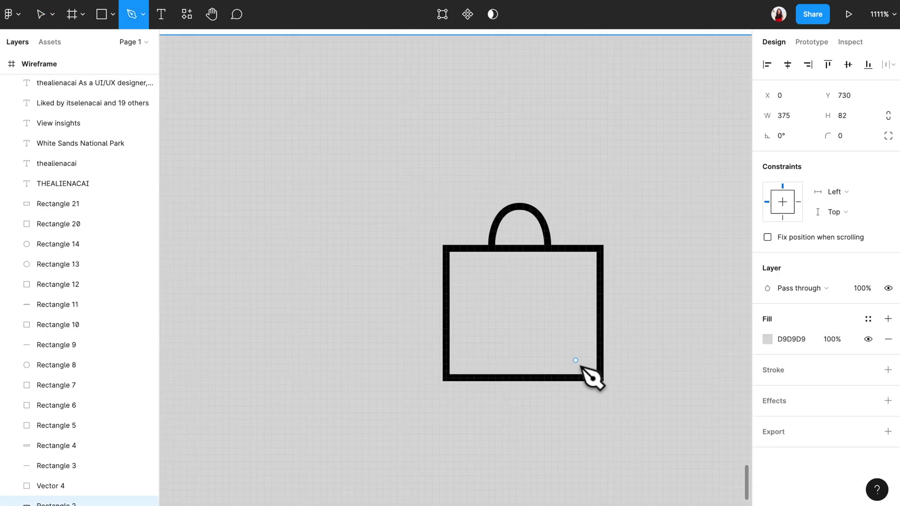